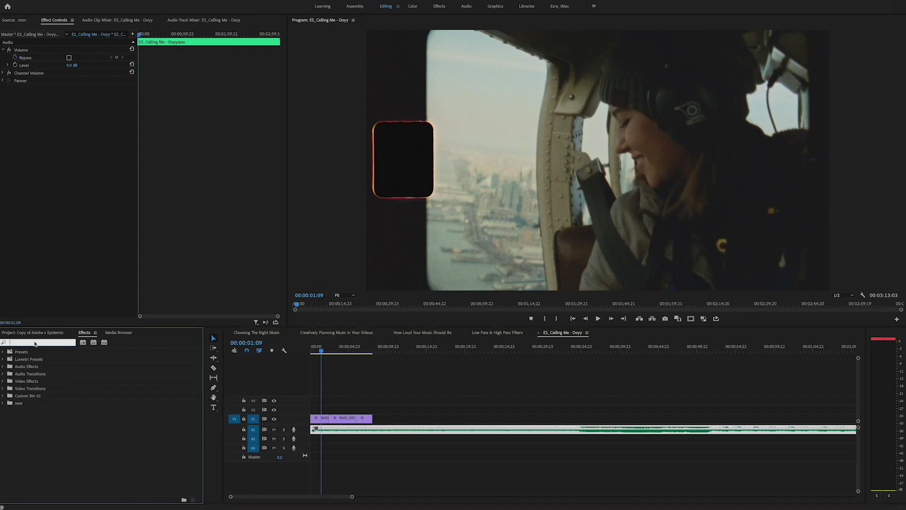
Apply the Lowpass effect to the ES_Calling Me clip on A1 and expand its Cutoff property
{"action": "type", "text": "low pas"}
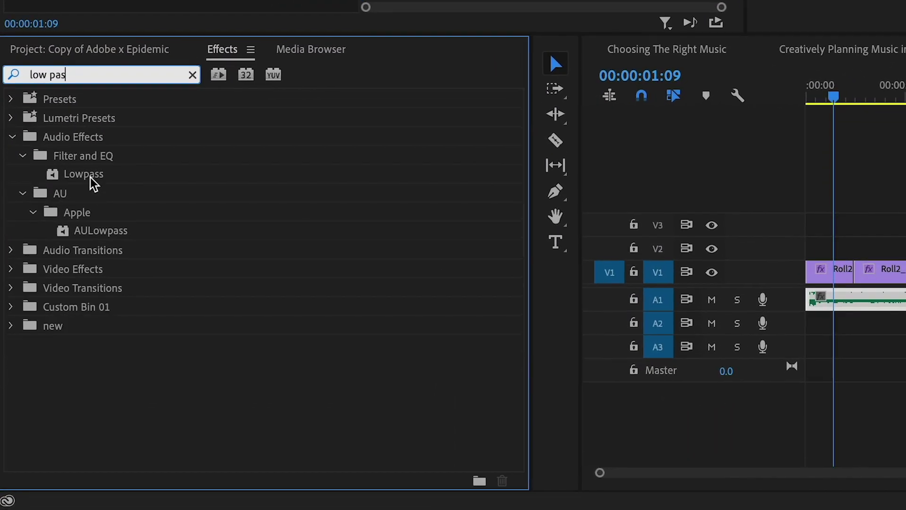
{"action": "type", "text": "s"}
{"action": "left_click_drag", "start_coordinate": [94, 183], "coordinate": [855, 302]}
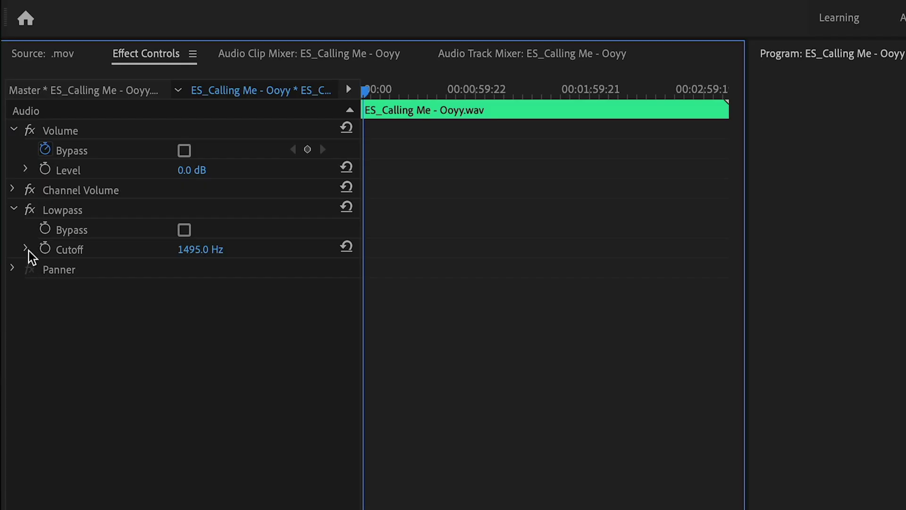
{"action": "left_click", "coordinate": [27, 249]}
Set the Lowpass cutoff to 23770 Hz, then sweep it down to about 1422 Hz during playback
{"action": "left_click_drag", "start_coordinate": [211, 287], "coordinate": [366, 311]}
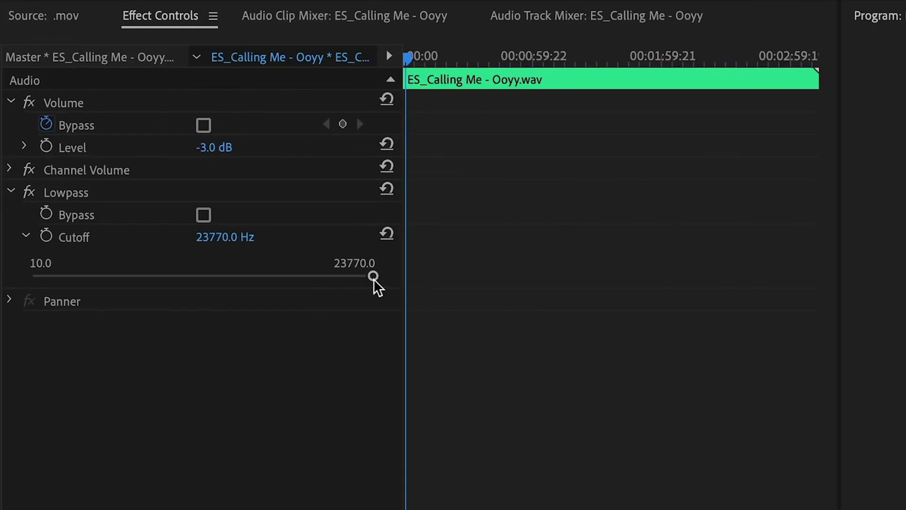
{"action": "left_click_drag", "start_coordinate": [124, 110], "coordinate": [119, 110]}
{"action": "left_click_drag", "start_coordinate": [395, 311], "coordinate": [326, 313]}
{"action": "left_click_drag", "start_coordinate": [217, 314], "coordinate": [131, 314]}
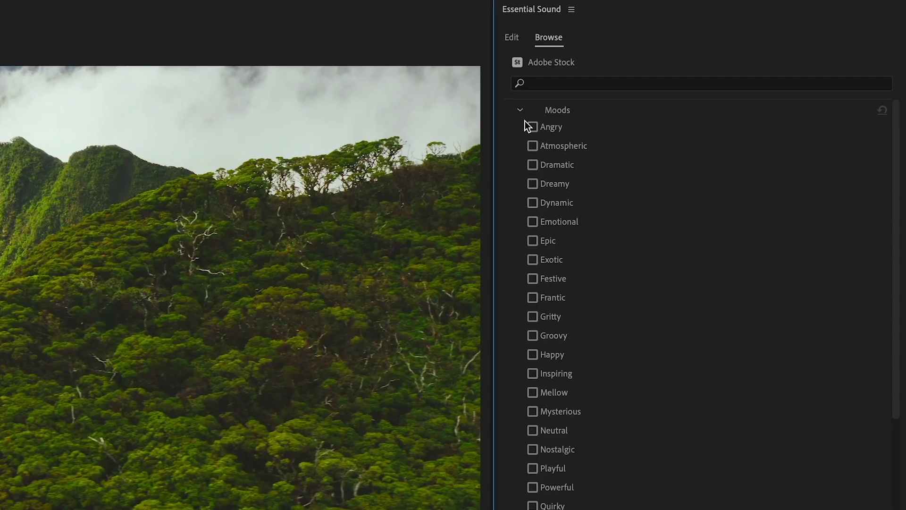
Filter Essential Sound stock music to the Happy mood and the Dance and Electronic genres
{"action": "left_click", "coordinate": [532, 354]}
{"action": "left_click", "coordinate": [514, 104]}
{"action": "left_click", "coordinate": [509, 123]}
{"action": "left_click", "coordinate": [531, 256]}
{"action": "left_click", "coordinate": [531, 275]}
{"action": "left_click", "coordinate": [506, 120]}
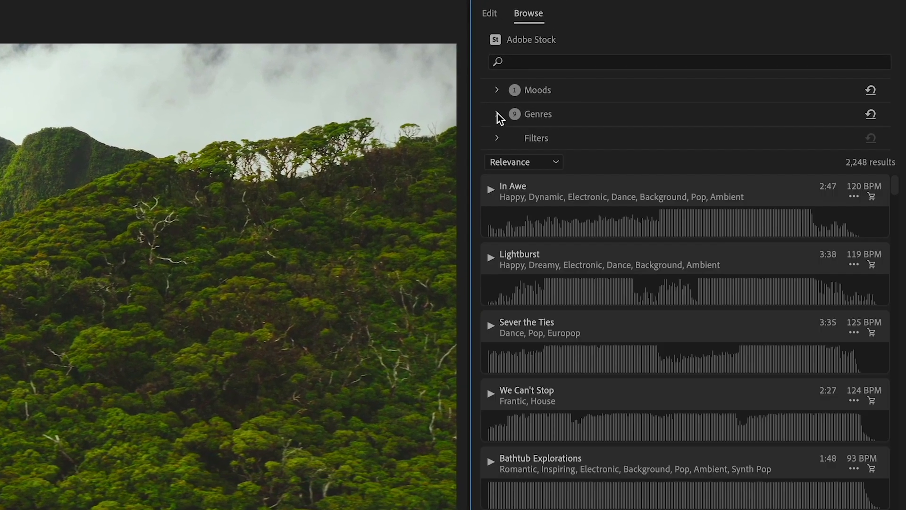
Place the Limitless stock track on audio track A1
{"action": "scroll", "coordinate": [891, 363], "scroll_direction": "down", "scroll_amount": 3}
{"action": "left_click_drag", "start_coordinate": [508, 317], "coordinate": [0, 441]}
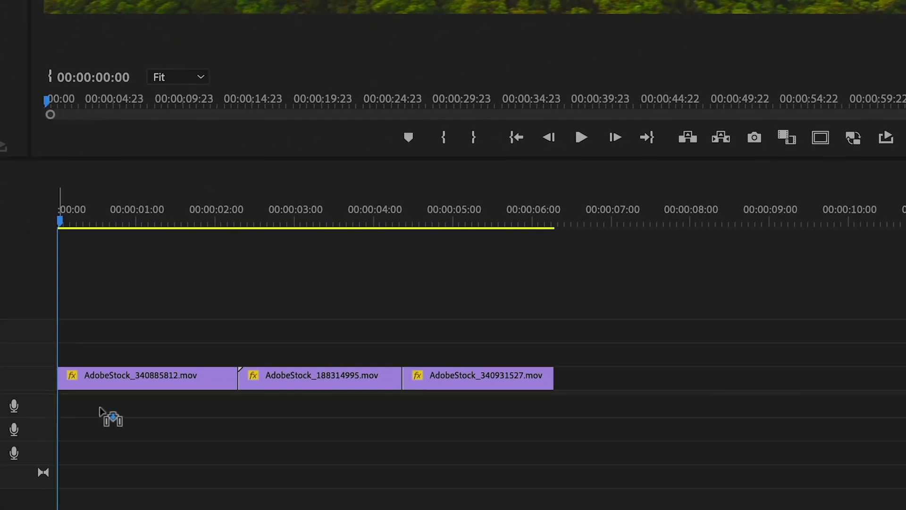
{"action": "left_click_drag", "start_coordinate": [99, 410], "coordinate": [101, 411]}
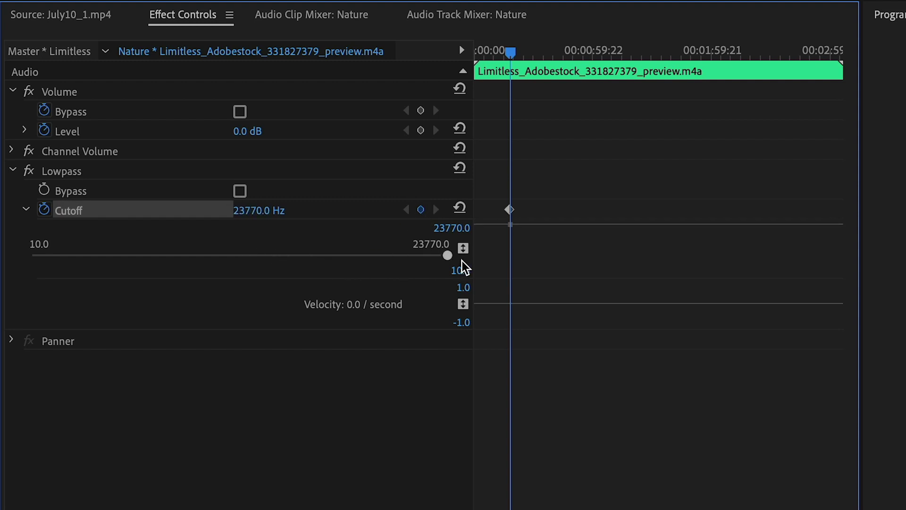
Add a later Lowpass cutoff keyframe at about 1563 Hz on the Limitless clip
{"action": "left_click_drag", "start_coordinate": [524, 54], "coordinate": [532, 55]}
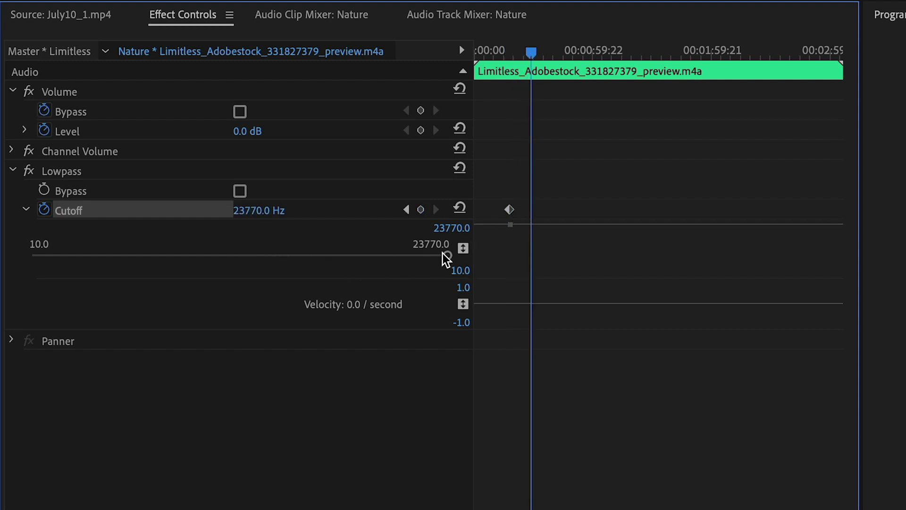
{"action": "left_click_drag", "start_coordinate": [446, 255], "coordinate": [242, 256]}
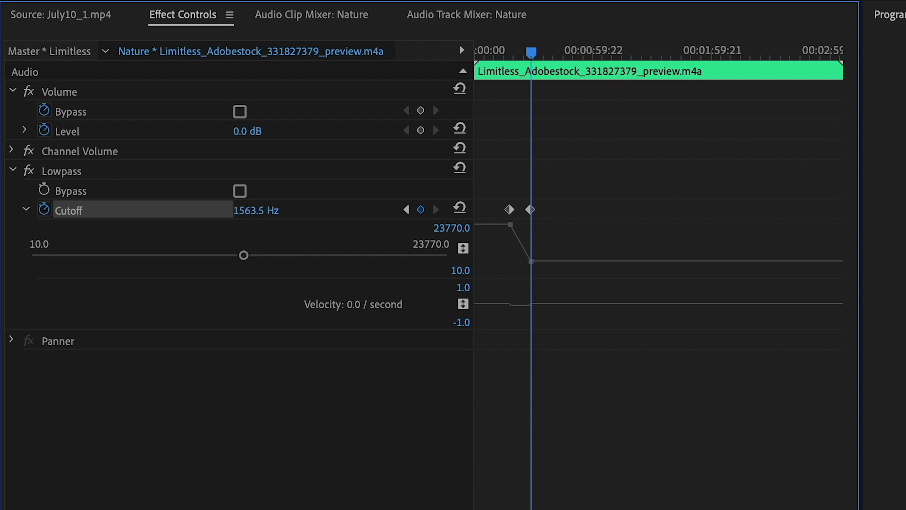
{"action": "scroll", "coordinate": [700, 264], "scroll_direction": "up", "scroll_amount": 4}
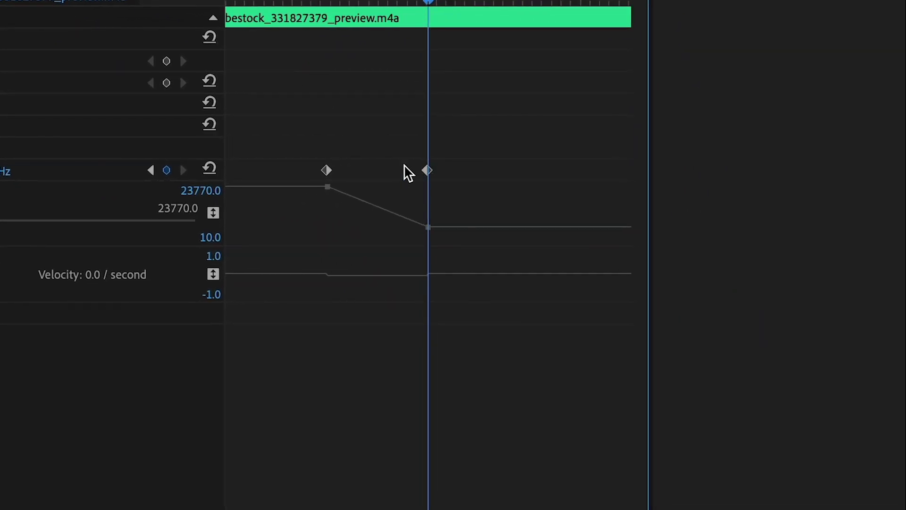
Set Ease Out on the first cutoff keyframe and Ease In on the second
{"action": "left_click_drag", "start_coordinate": [325, 2], "coordinate": [293, 3]}
{"action": "right_click", "coordinate": [327, 170]}
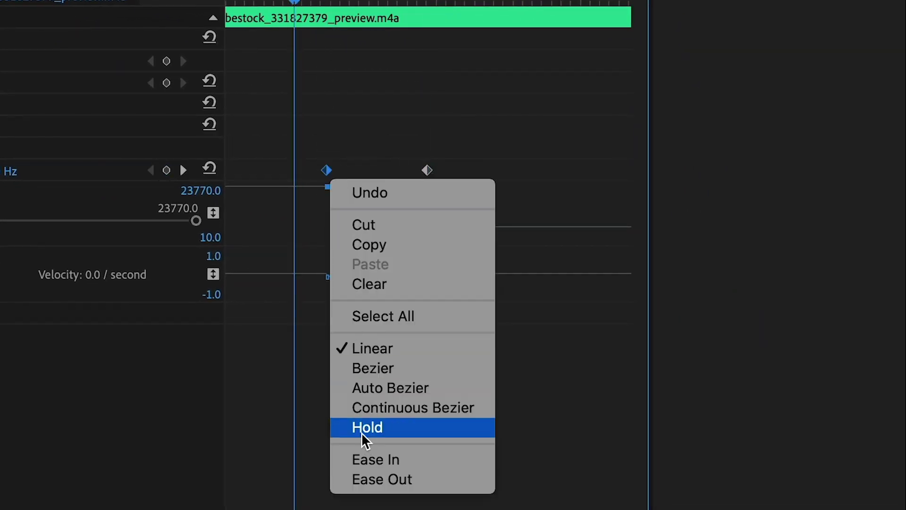
{"action": "left_click", "coordinate": [390, 480]}
{"action": "right_click", "coordinate": [433, 171]}
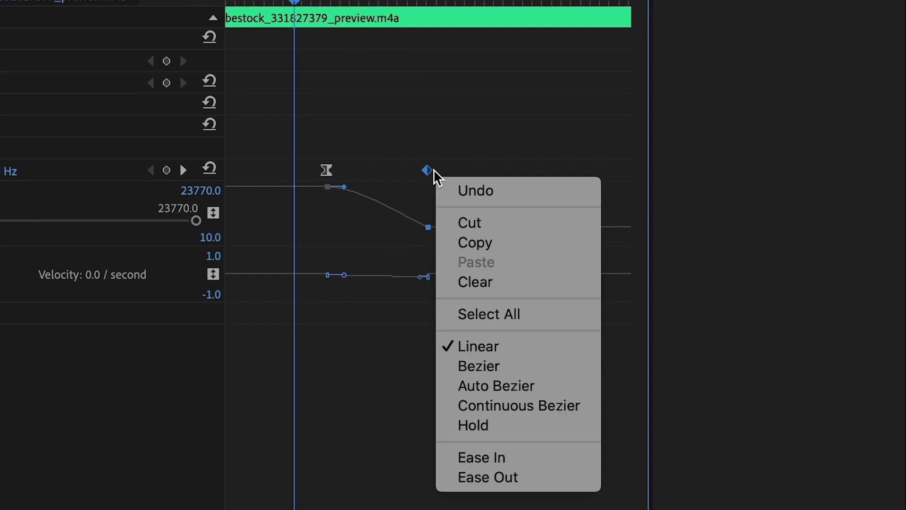
{"action": "left_click", "coordinate": [500, 458]}
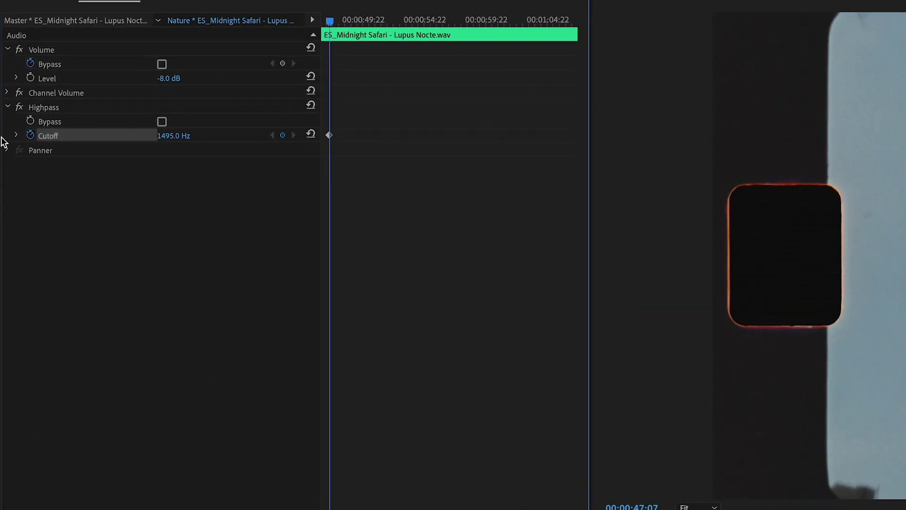
Expand the Midnight Safari clip's Highpass Cutoff property to show its 10 Hz keyframe slider
{"action": "left_click", "coordinate": [11, 96]}
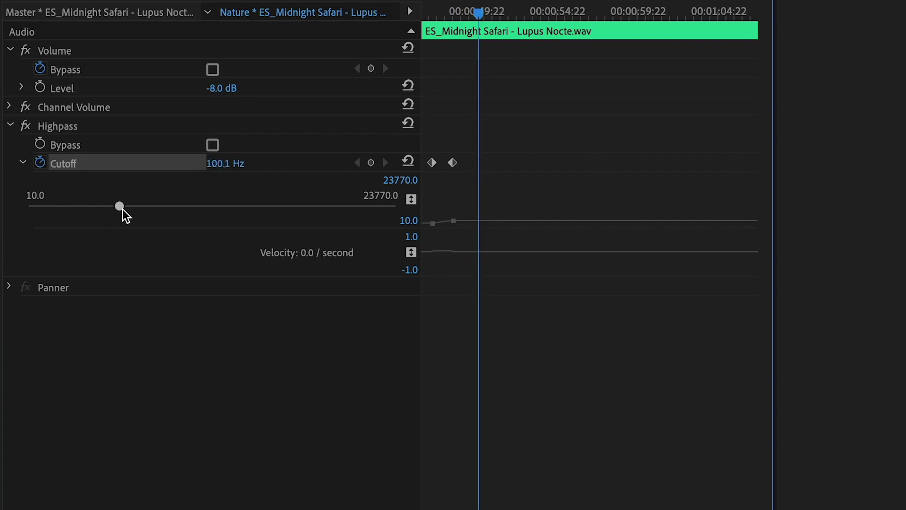
Raise the Highpass cutoff to about 705 Hz during playback, recording a rising keyframe
{"action": "left_click_drag", "start_coordinate": [168, 211], "coordinate": [184, 209]}
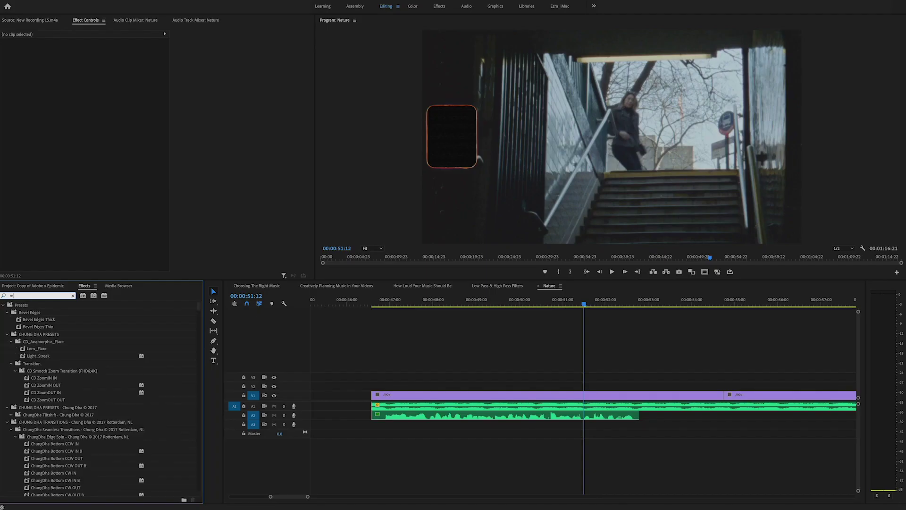
Apply Studio Reverb to the New Recording 15 clip on A2 with the Vocal Reverb (large) preset
{"action": "type", "text": "verb"}
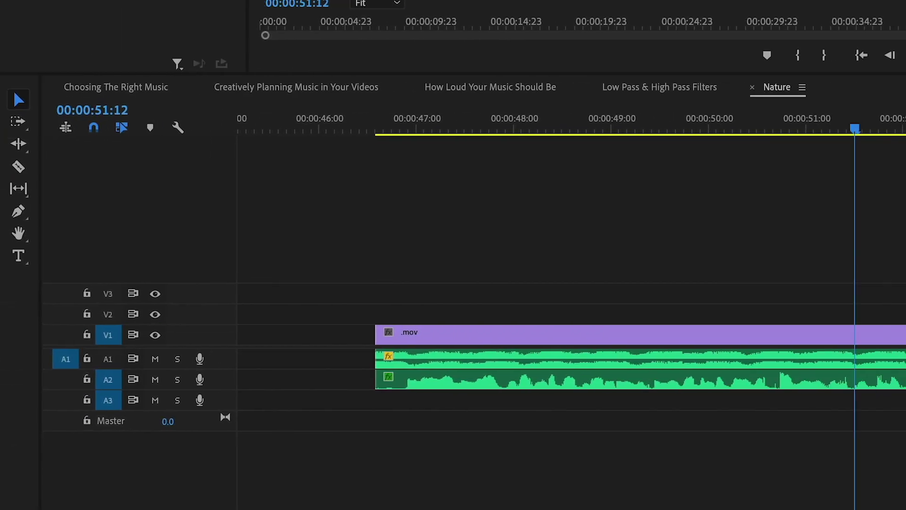
{"action": "left_click", "coordinate": [475, 384]}
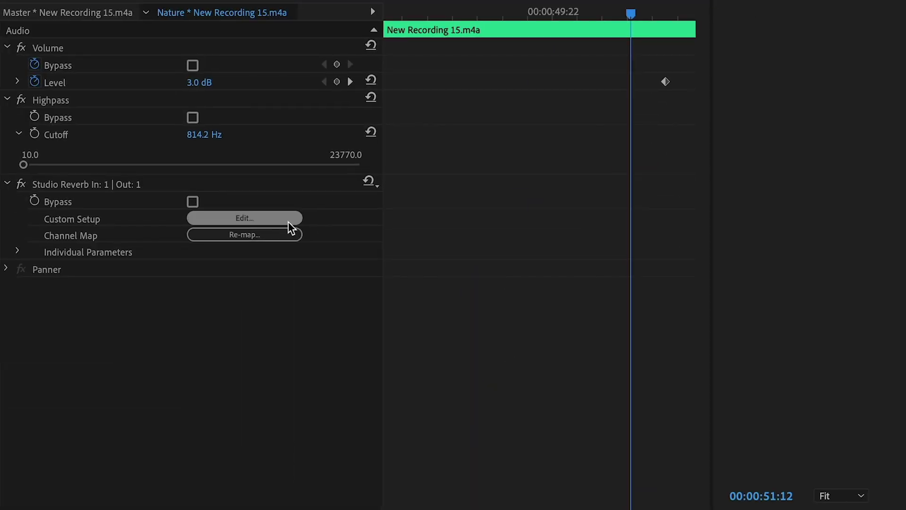
{"action": "left_click", "coordinate": [276, 218]}
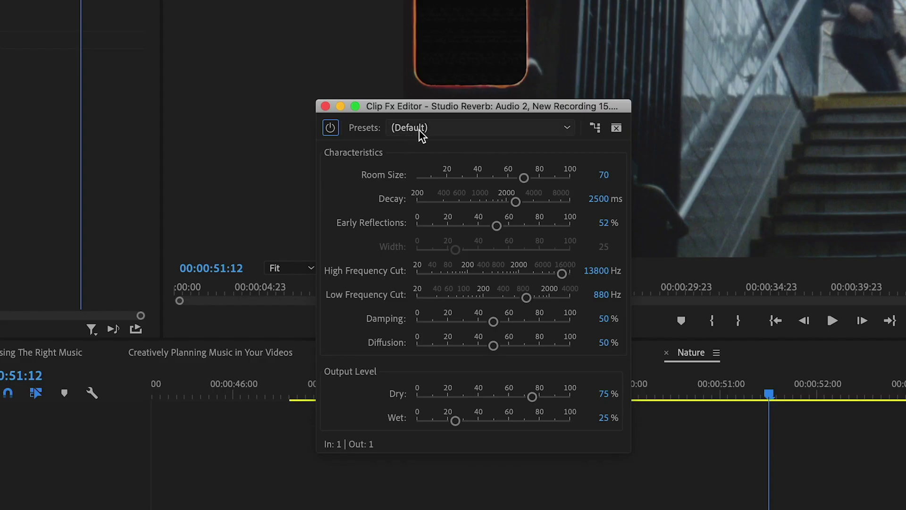
{"action": "left_click", "coordinate": [418, 133]}
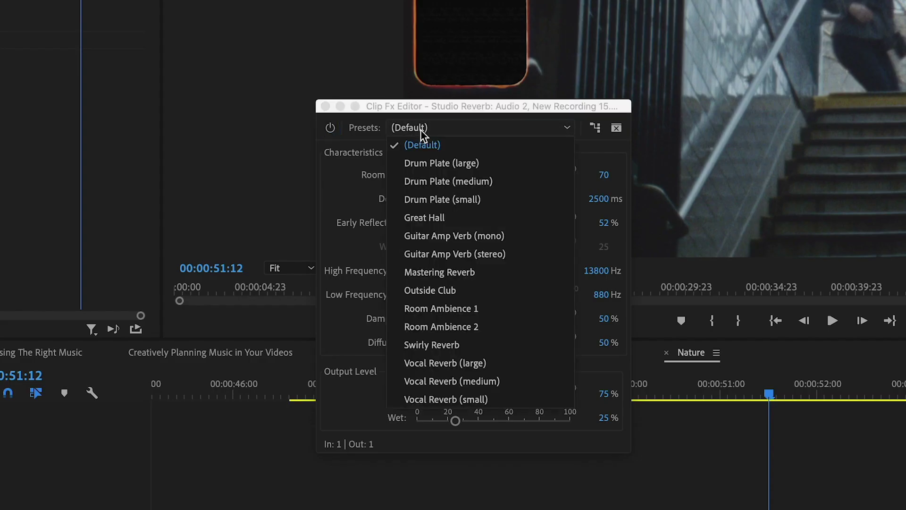
{"action": "left_click", "coordinate": [445, 359]}
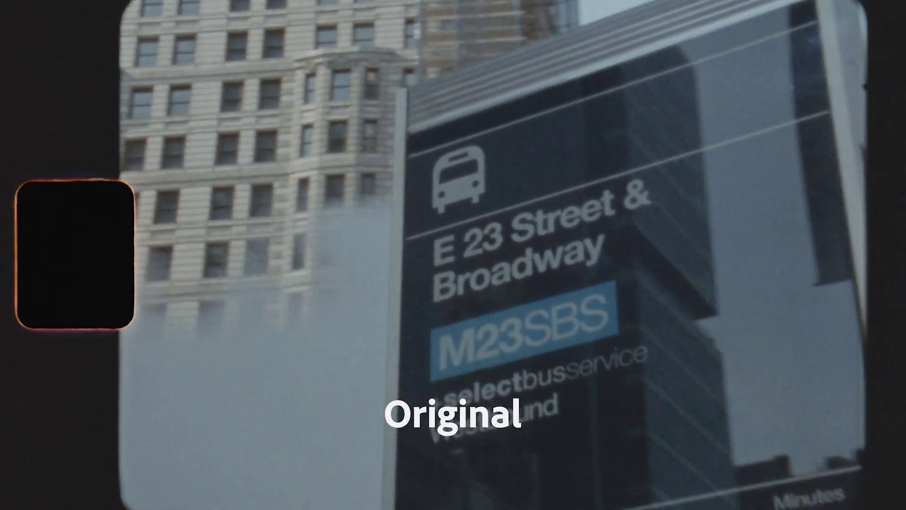